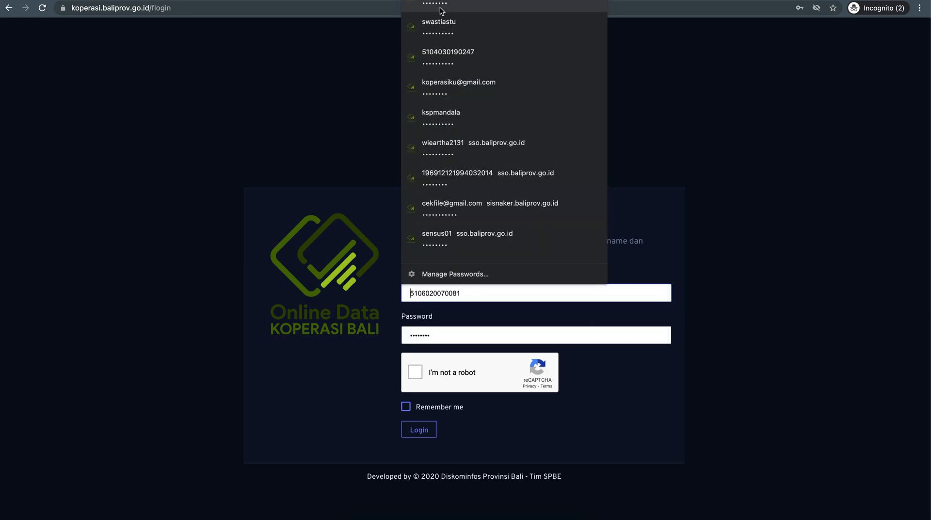
Log in with the saved username and password, solving the palm-tree image check and ticking Remember me.
click(441, 11)
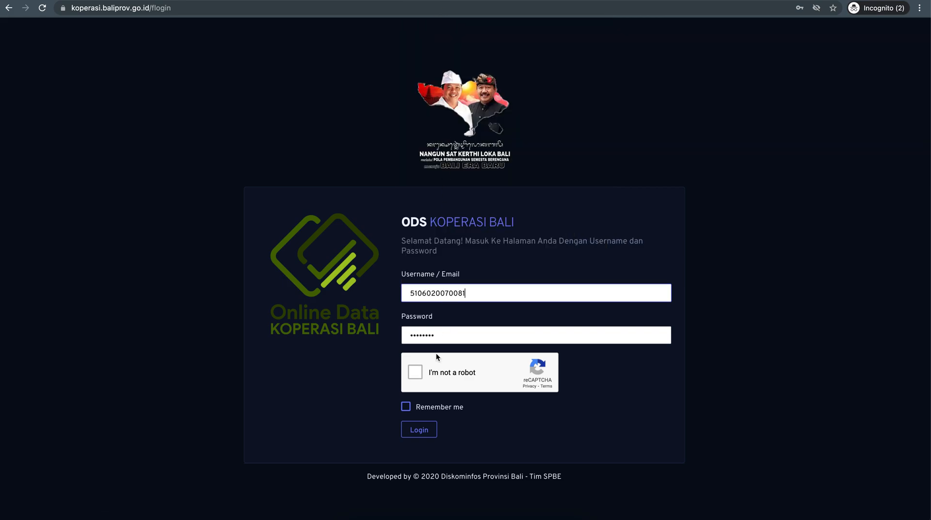
click(418, 372)
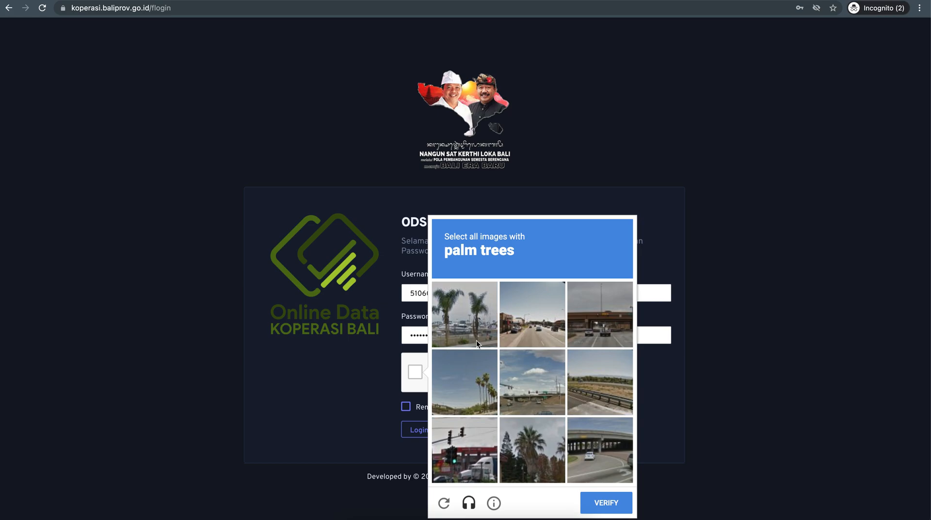
click(475, 324)
click(479, 388)
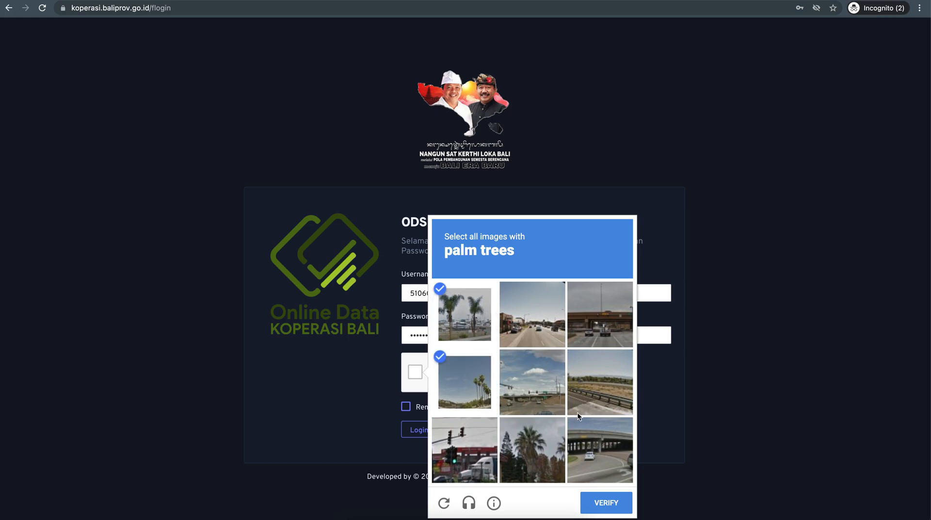
click(540, 450)
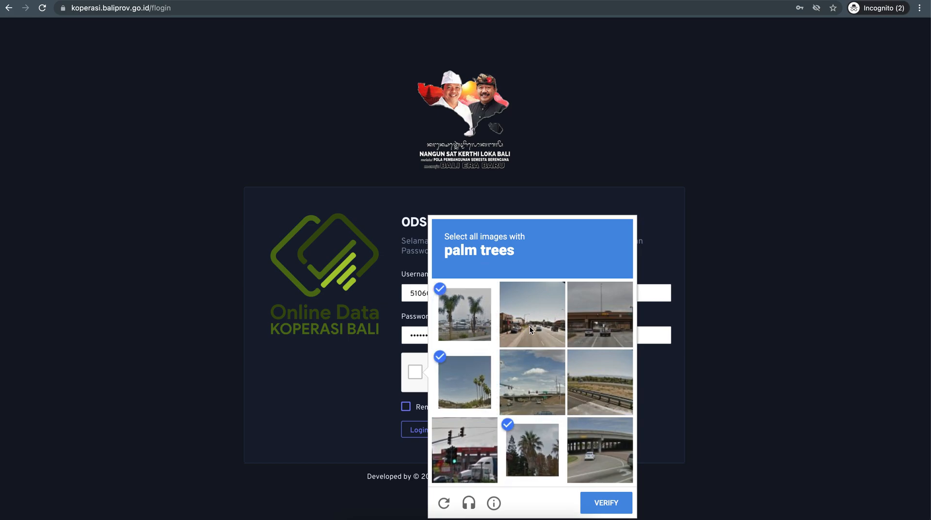
click(601, 501)
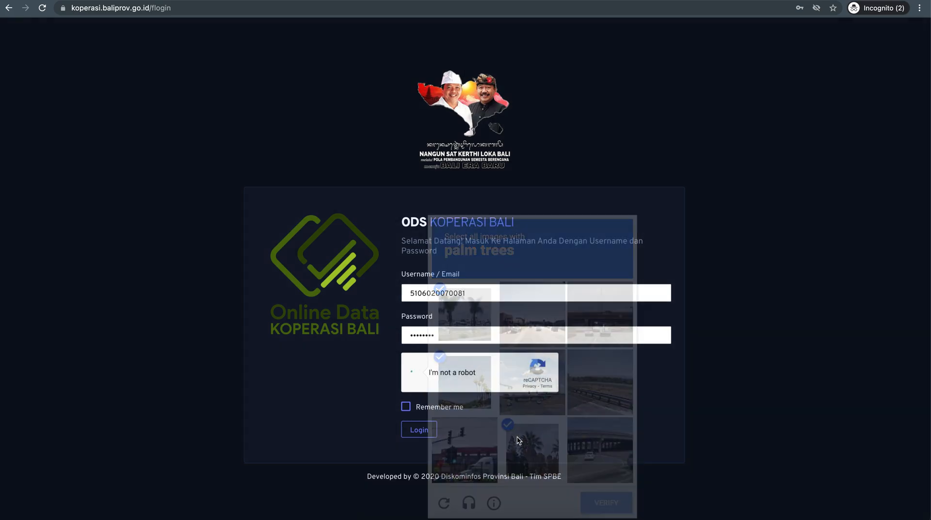
click(405, 409)
click(416, 430)
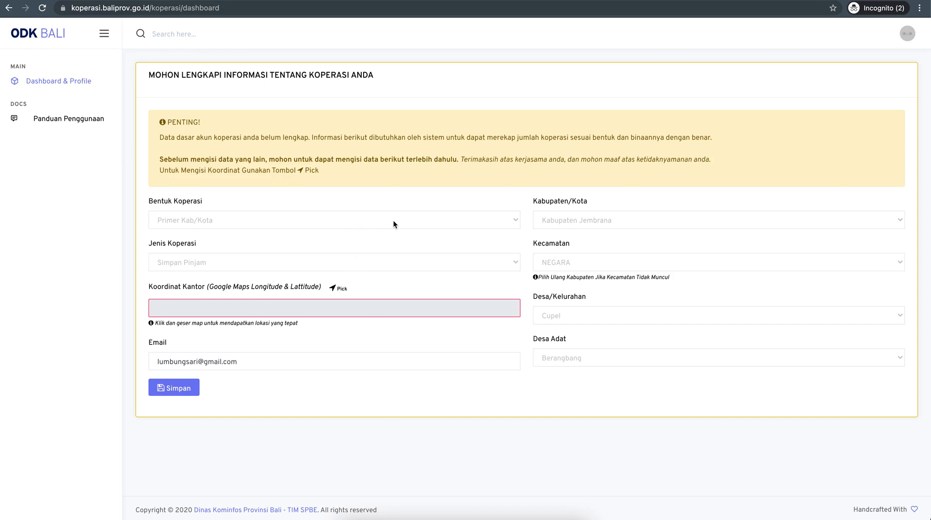
Choose Primer Kab/Kota as the Bentuk Koperasi.
click(443, 220)
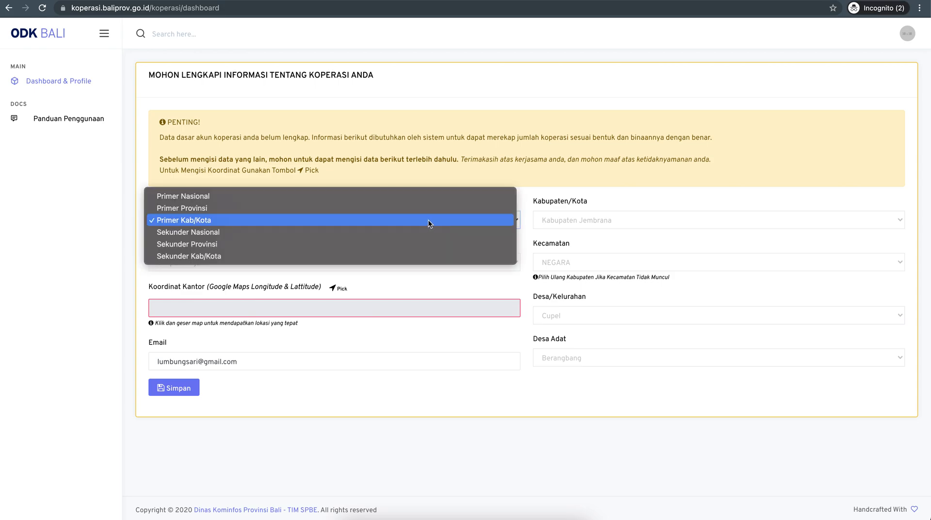
click(429, 219)
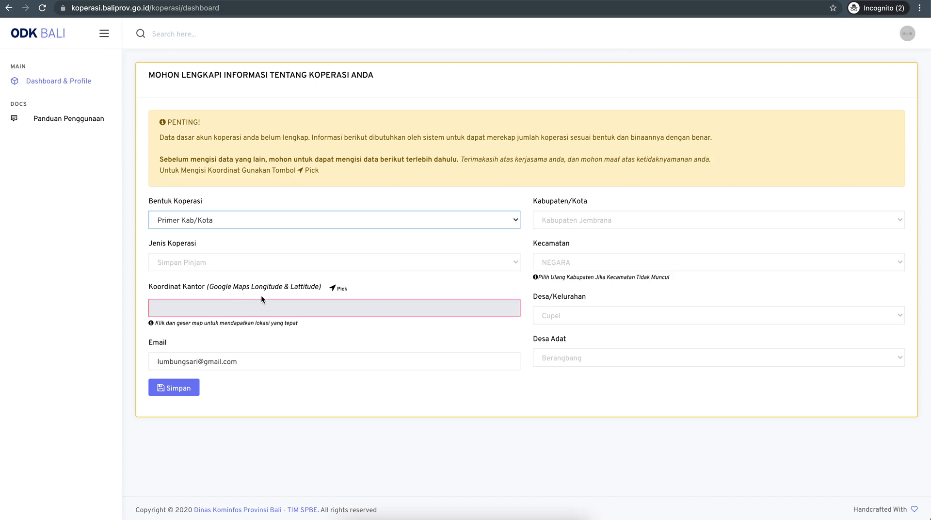
Open the map location picker for Koordinat Kantor and search for "Koperasi Swastiast".
click(287, 310)
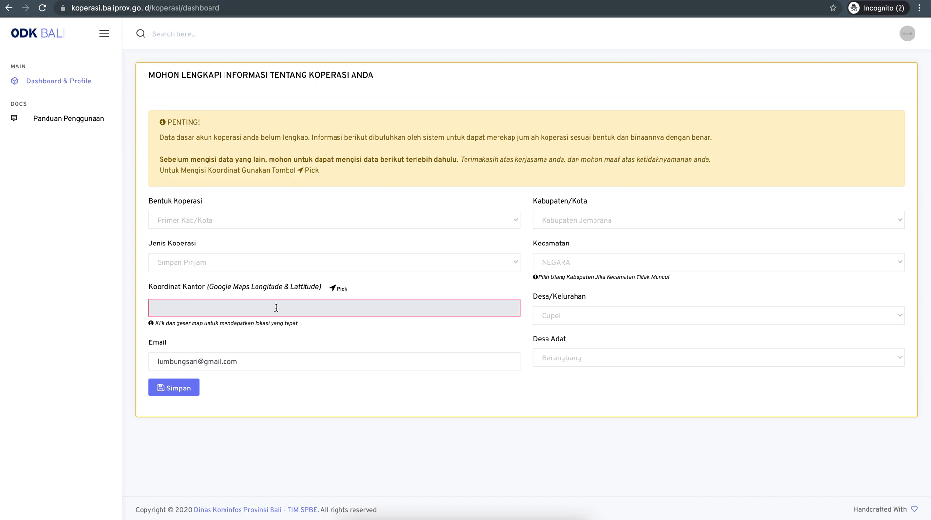
click(343, 291)
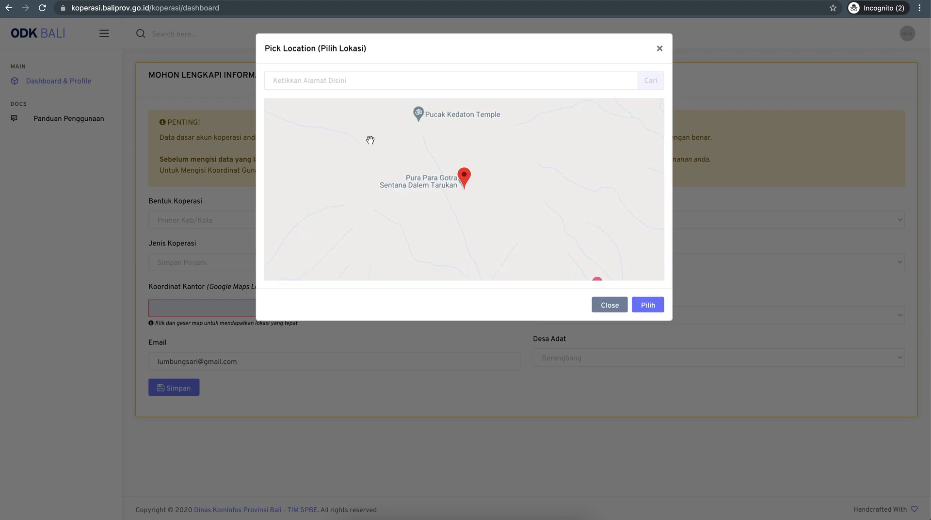
click(365, 80)
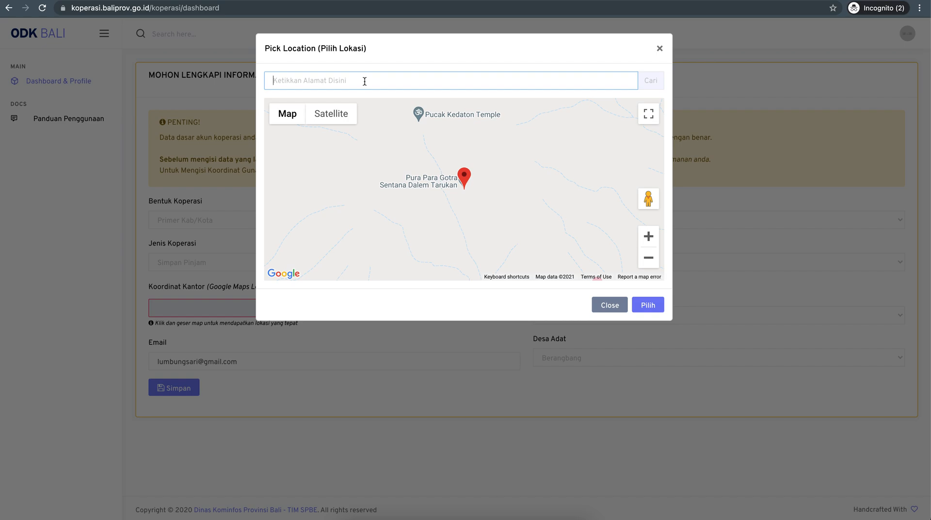
text(K)
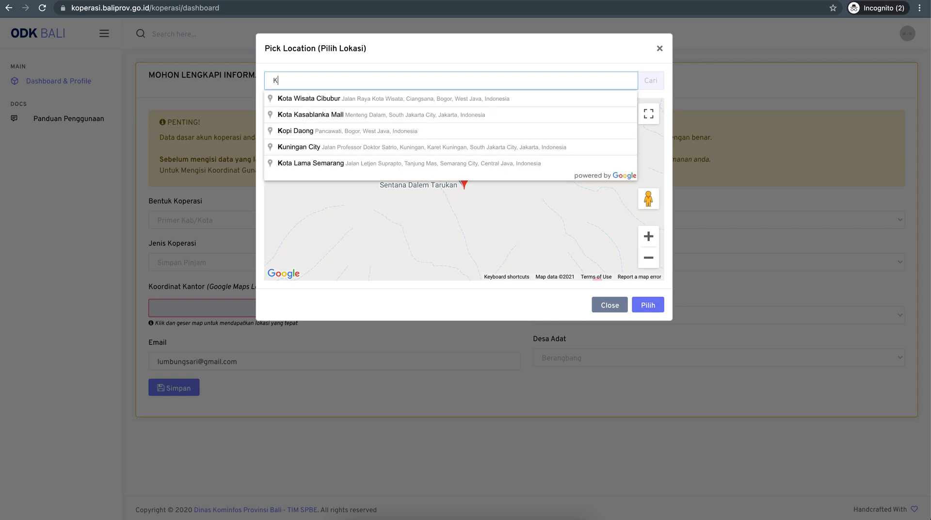
text(operasi )
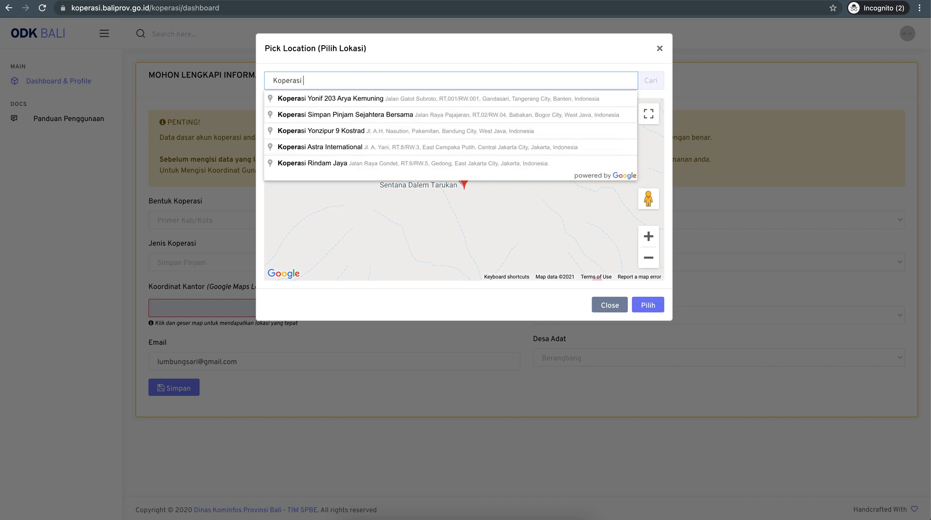
text(Swastiast)
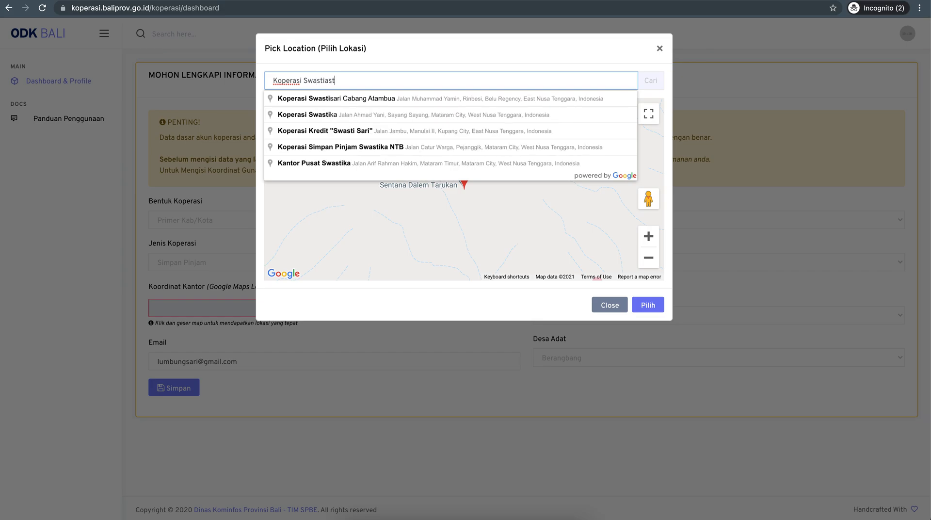
Change the location search text to "Koperasi Kredit Swastias".
key(BackSpace)
key(BackSpace)
key(BackSpace)
key(BackSpace)
key(BackSpace)
key(BackSpace)
key(BackSpace)
text(Kredit )
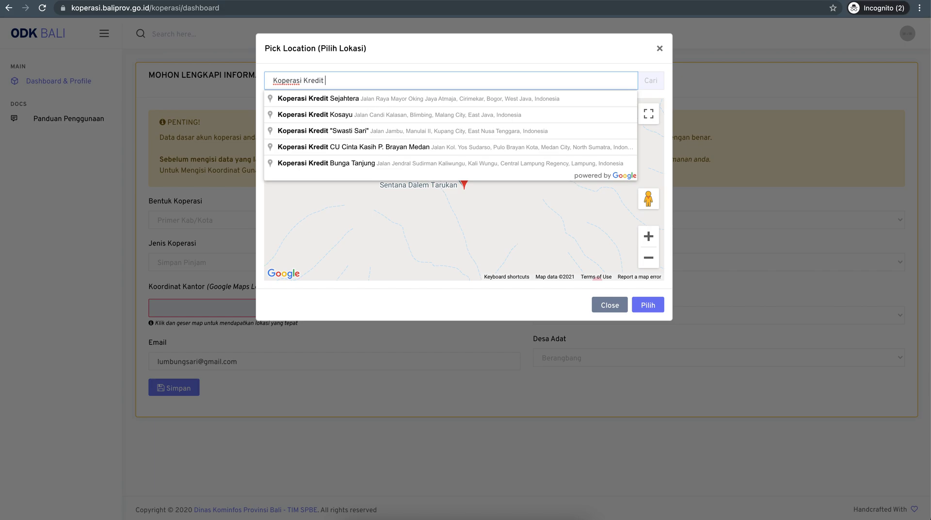
text(Swastias)
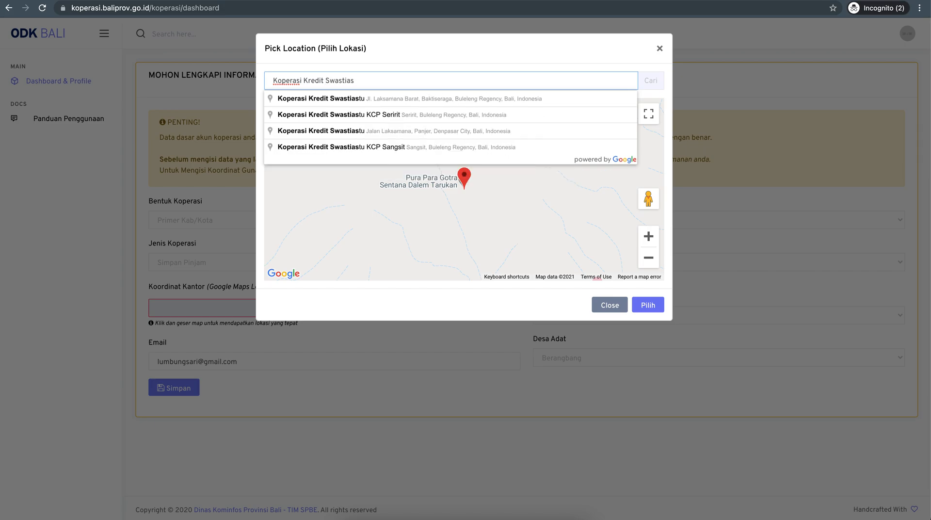
Browse the suggested locations and select the Koperasi Kredit Swastiastu office in Panjer, Denpasar City.
key(Down)
key(Down)
key(Up)
key(Down)
key(Up)
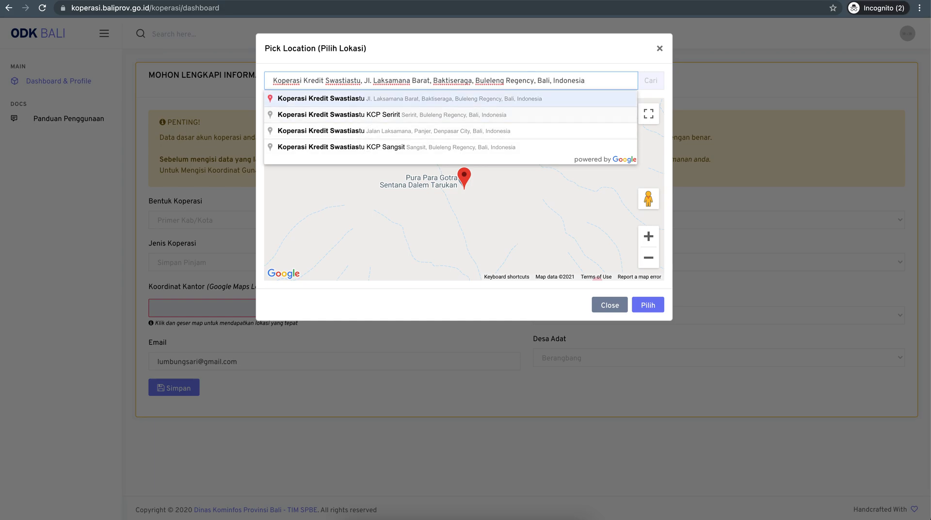
key(Down)
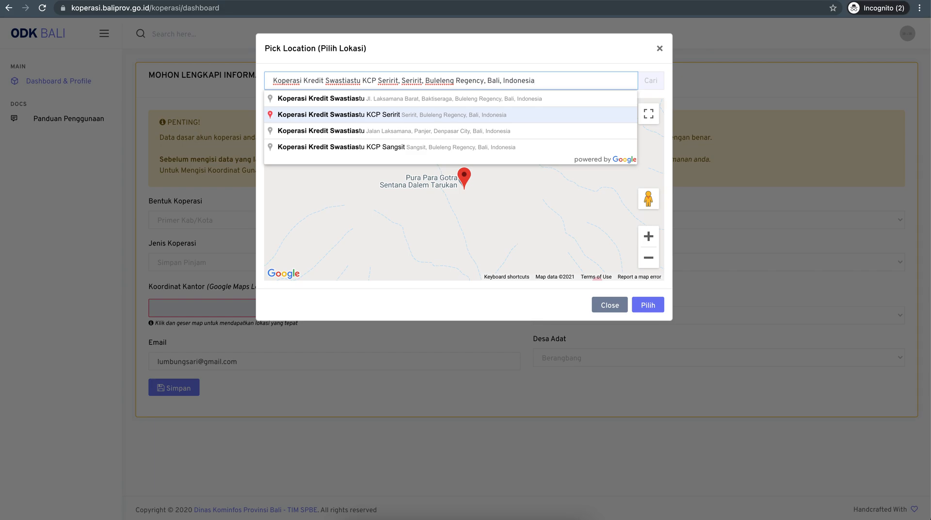
key(Up)
key(Down)
key(Up)
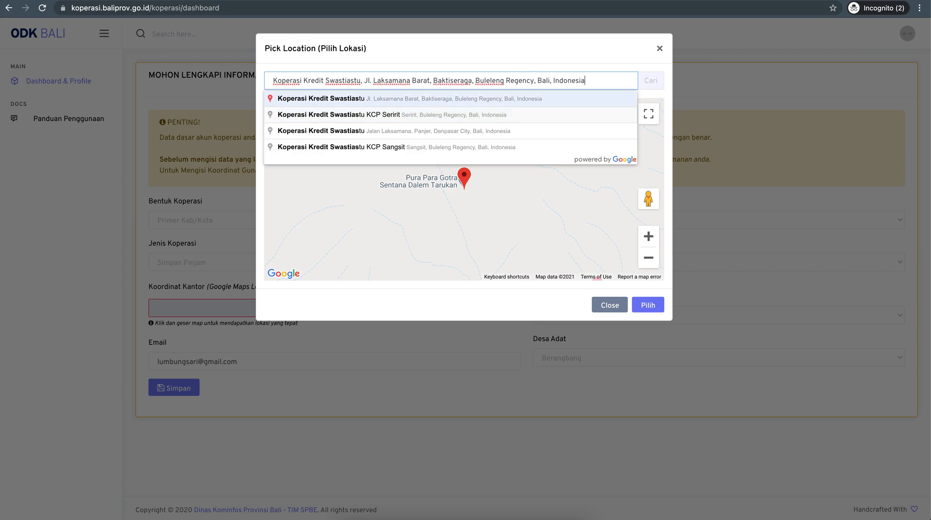
key(Down)
key(Down)
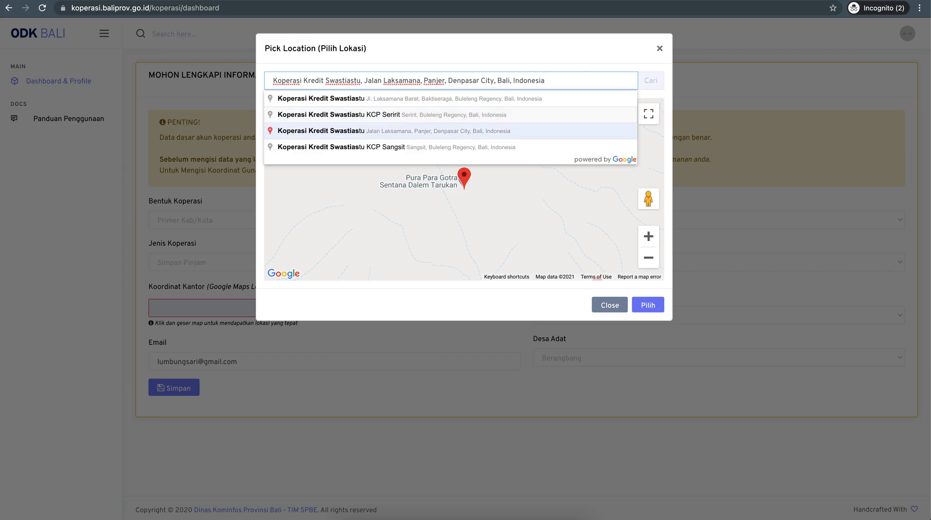
key(Return)
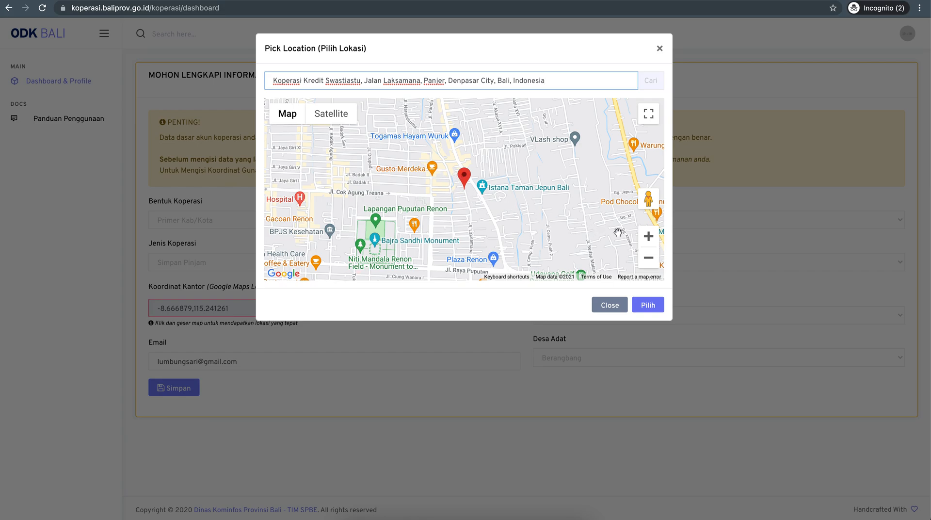
Check the marker's surroundings, rerun the address search and accept the marked location as the office coordinates.
click(648, 236)
mouse_move(507, 203)
mouse_down()
mouse_move(495, 214)
mouse_move(489, 198)
mouse_move(508, 203)
mouse_up()
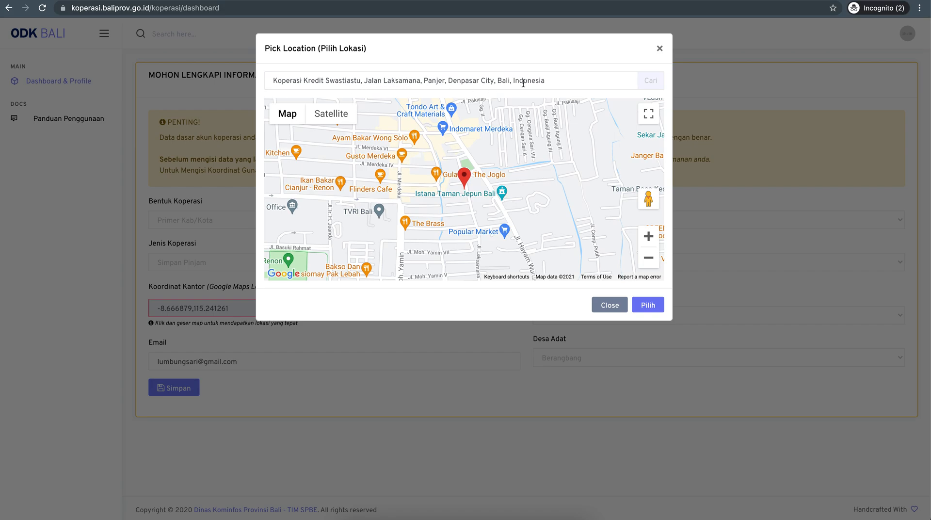
click(649, 85)
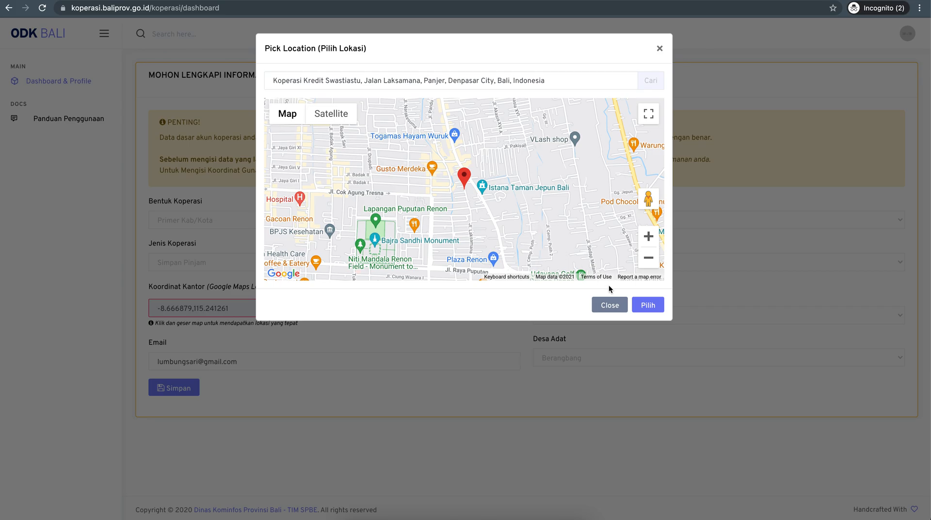
click(654, 307)
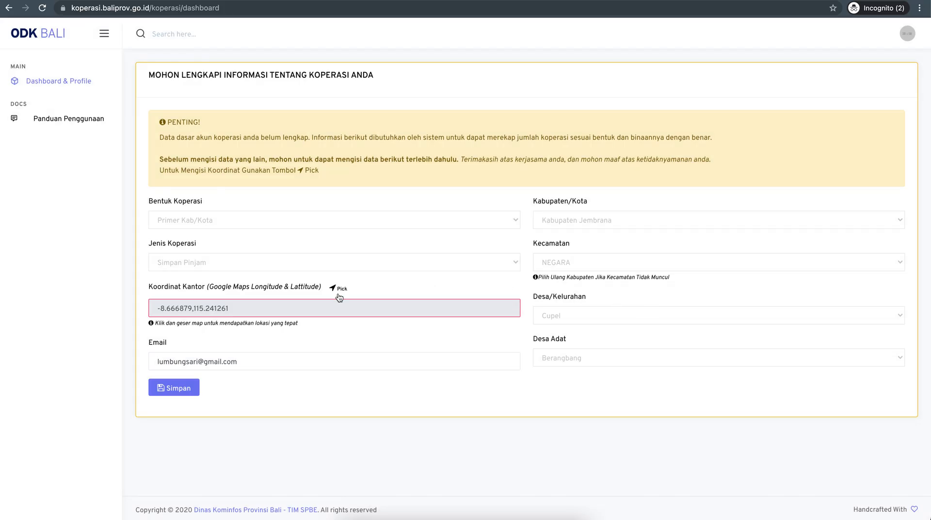
Check the Koordinat Kantor value and save the cooperative's basic information.
drag(238, 309, 146, 310)
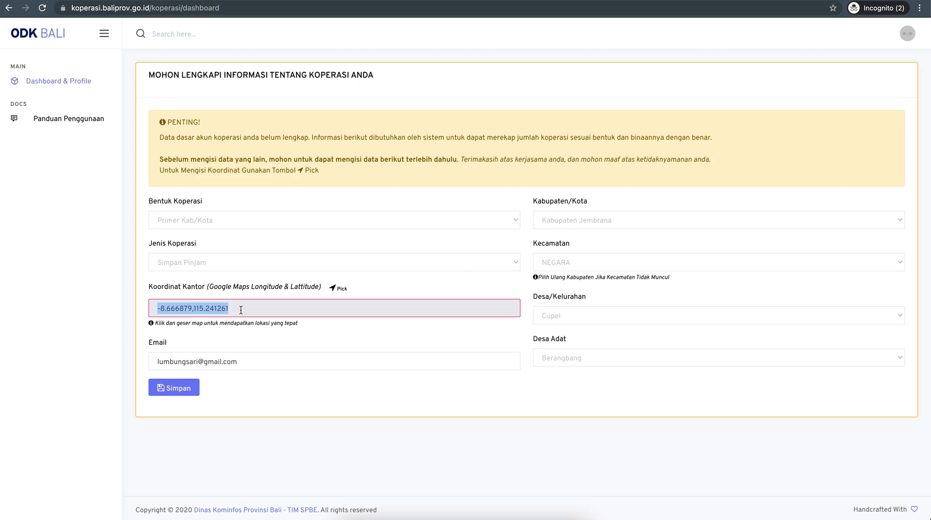
click(188, 392)
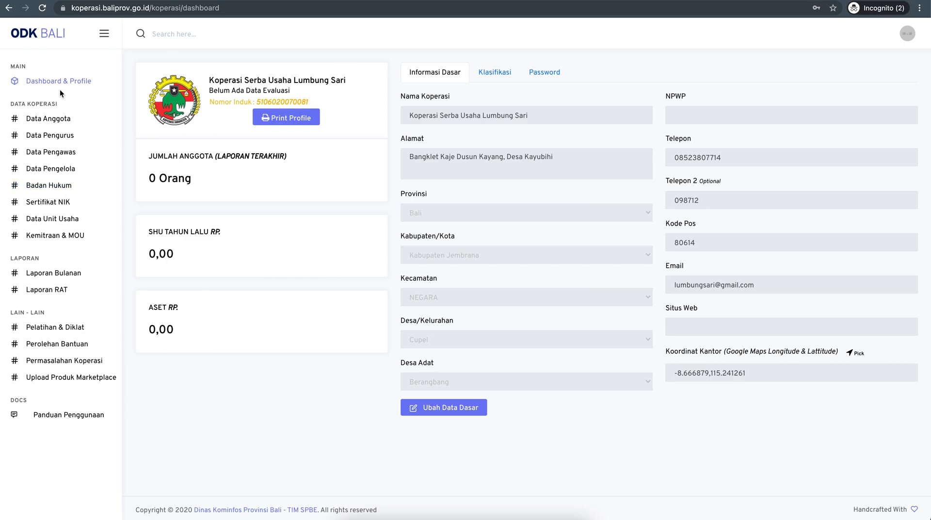
View the Badan Hukum list and its form for adding a new record, and return to the list.
click(52, 189)
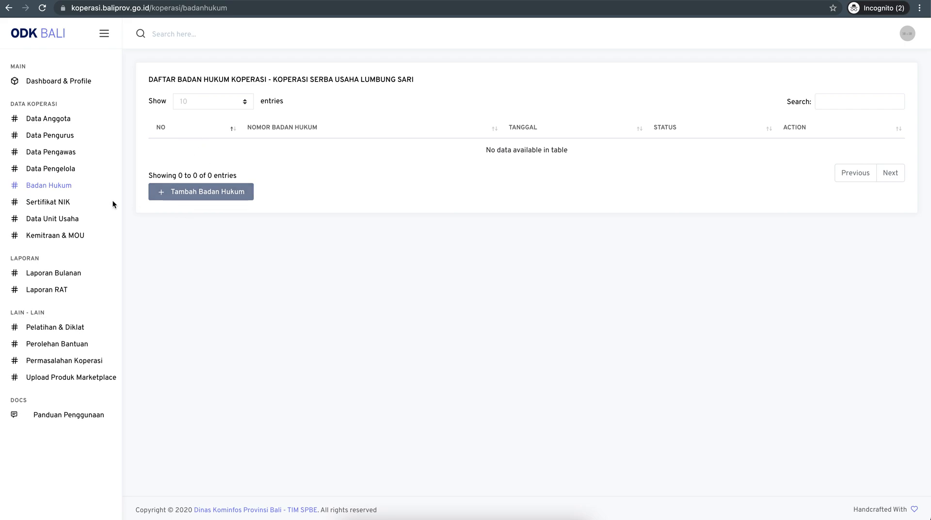
click(214, 195)
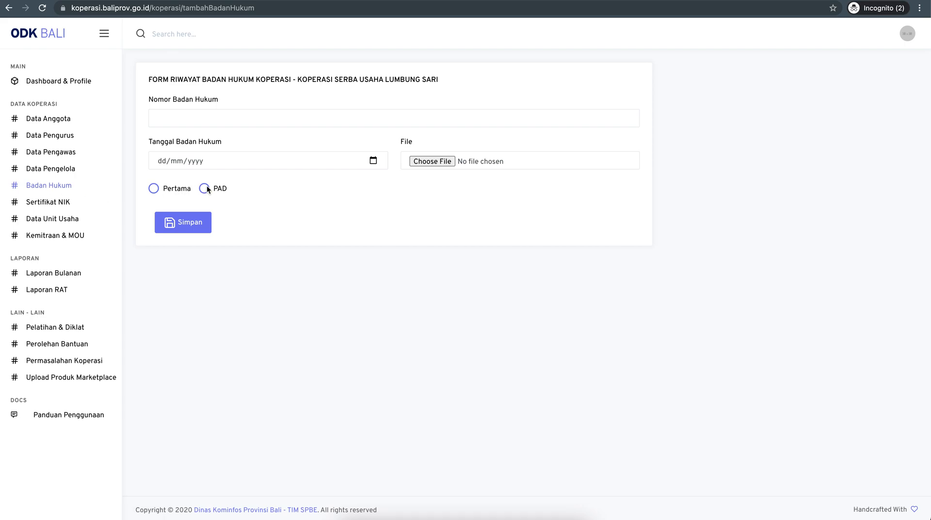
click(68, 187)
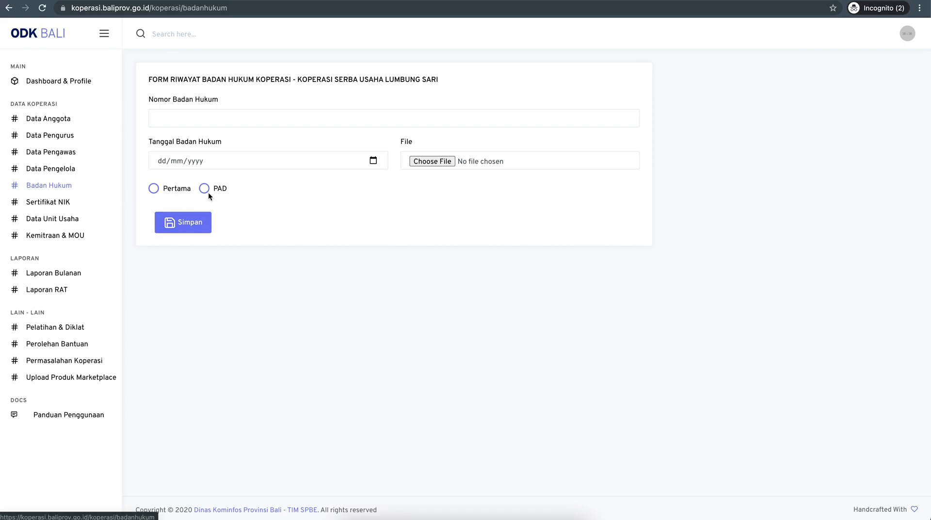